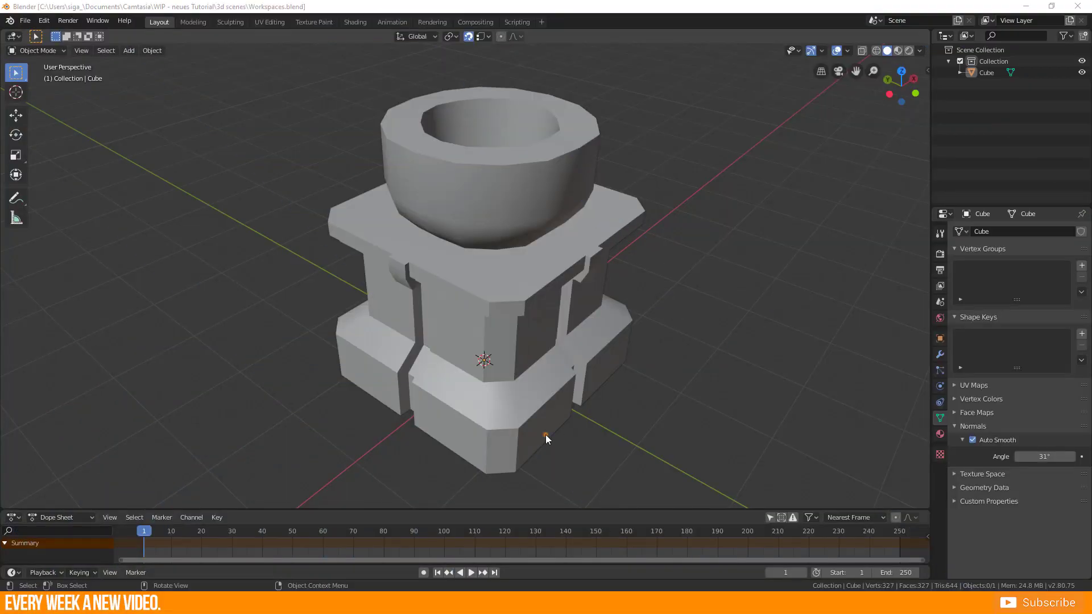
Select the pedestal model in the 3D viewport.
click(545, 435)
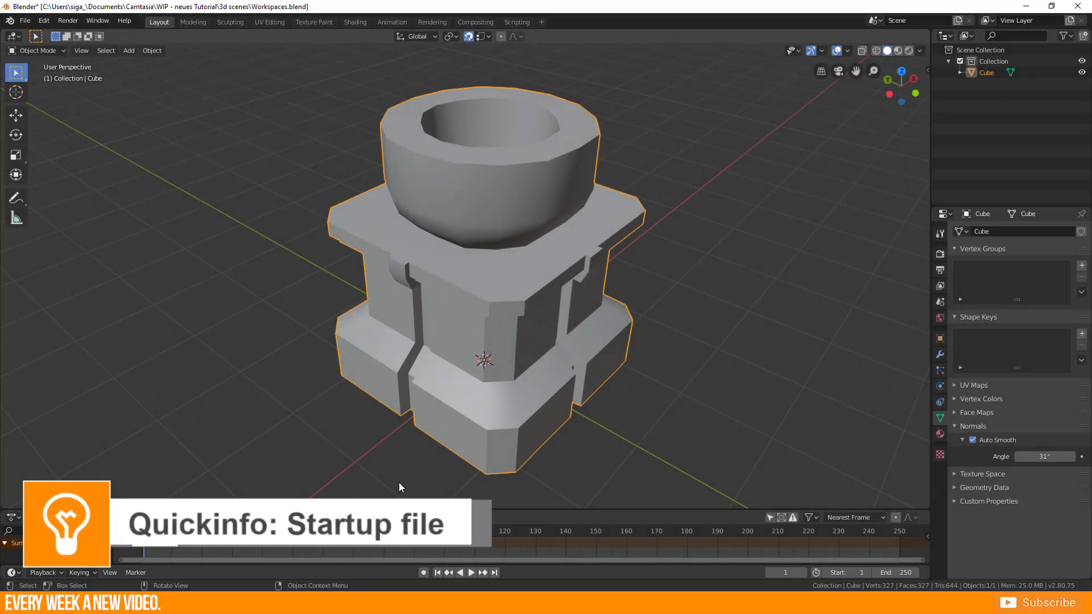
Show the File menu, then shrink the dope sheet down to just its header.
click(25, 21)
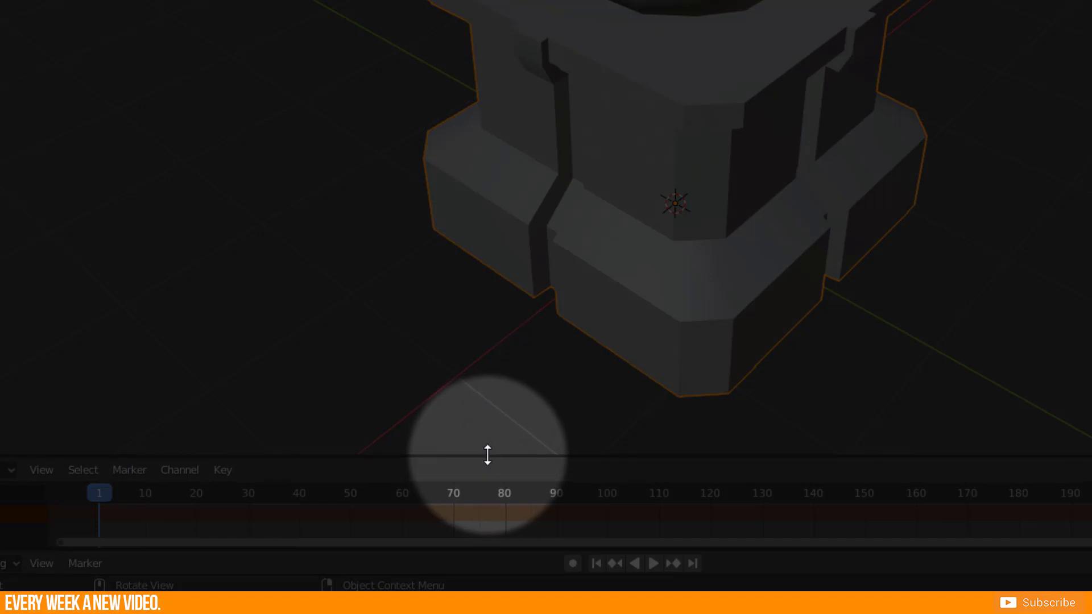
drag(488, 456, 539, 129)
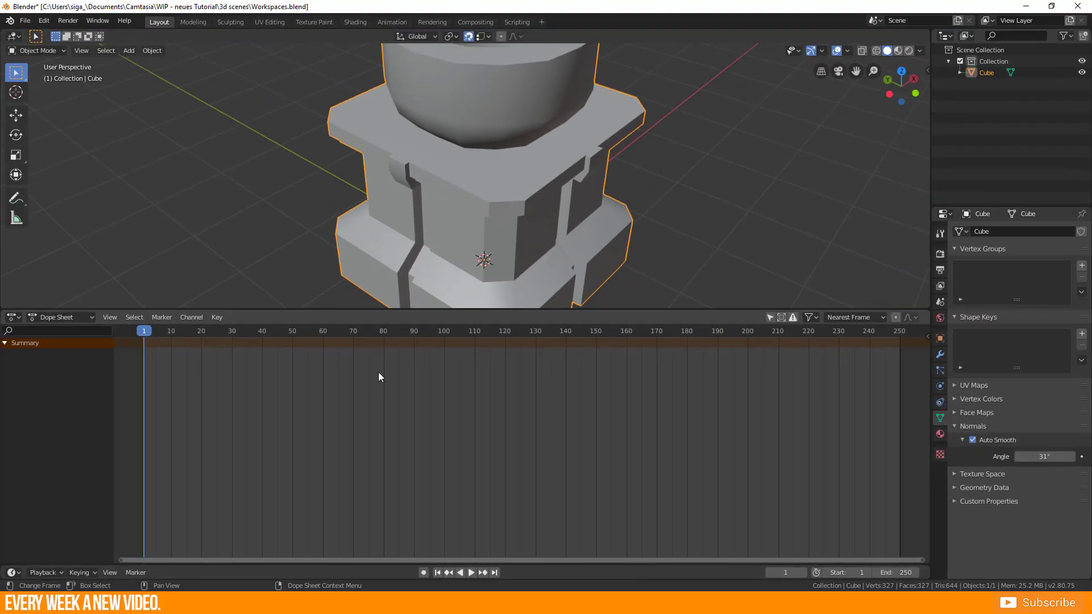
drag(344, 563, 359, 456)
right_click(359, 455)
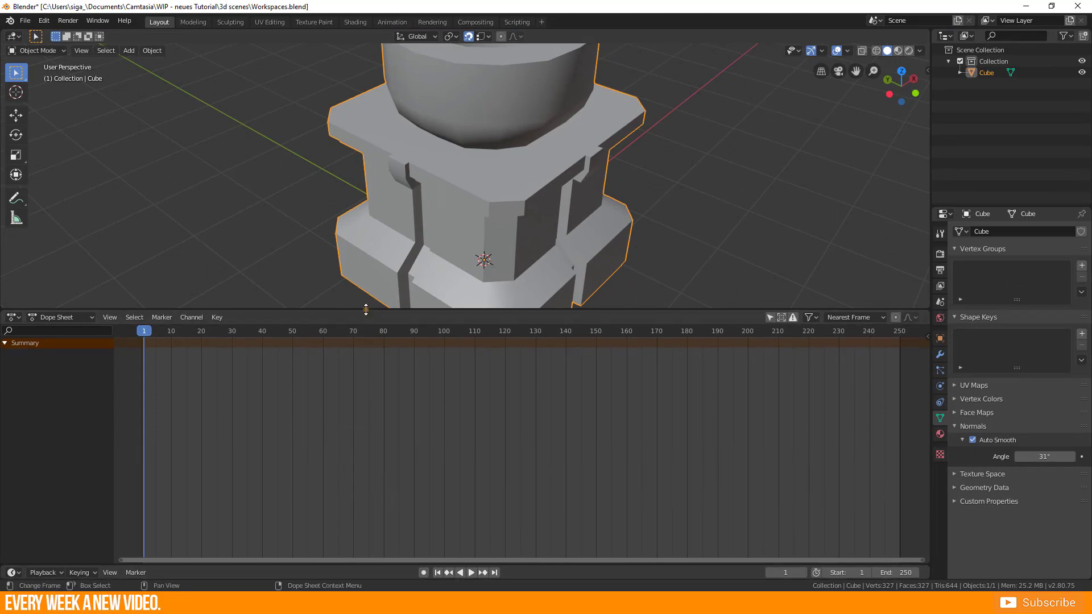
drag(371, 310, 371, 550)
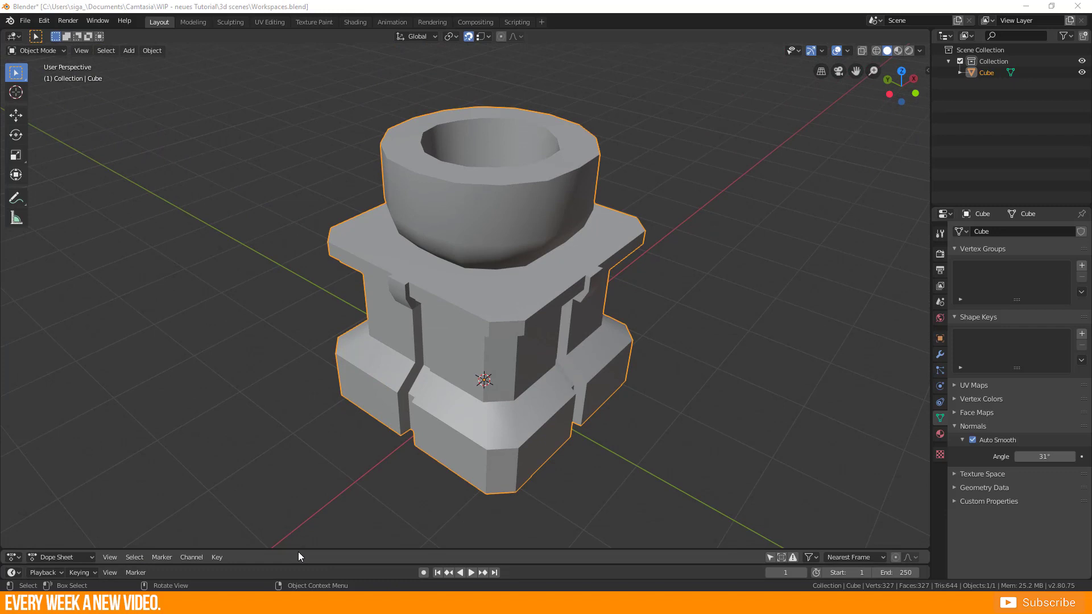
Enlarge the dope sheet upward so its frames show beneath the 3D view.
drag(299, 550, 322, 385)
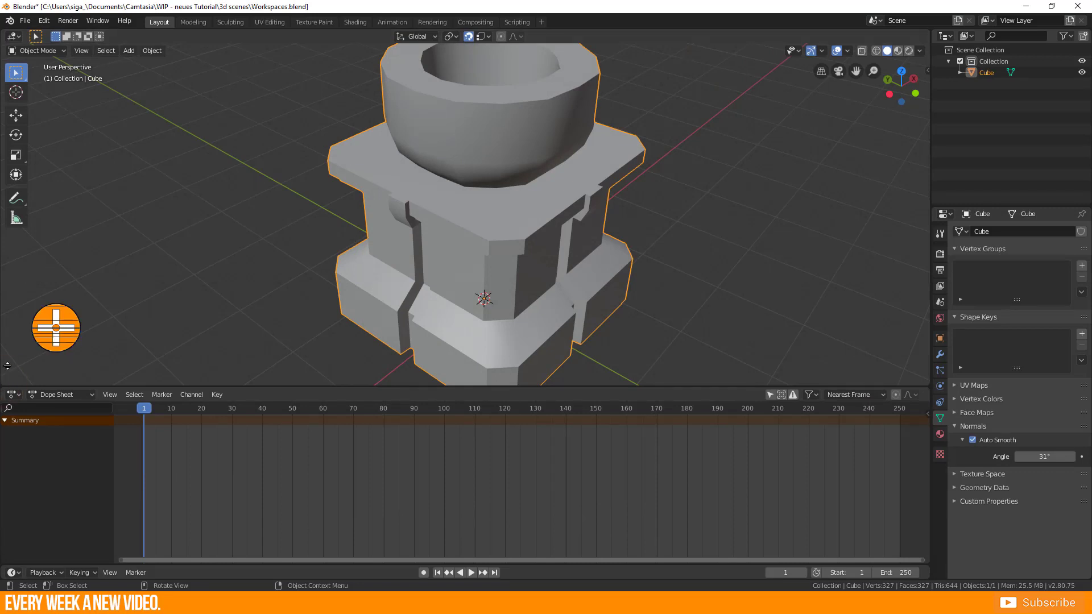
Split the 3D view into two stacked views plus a lower side-by-side row, widening the left view.
mouse_move(4, 383)
mouse_down()
mouse_move(48, 232)
mouse_move(43, 205)
mouse_up()
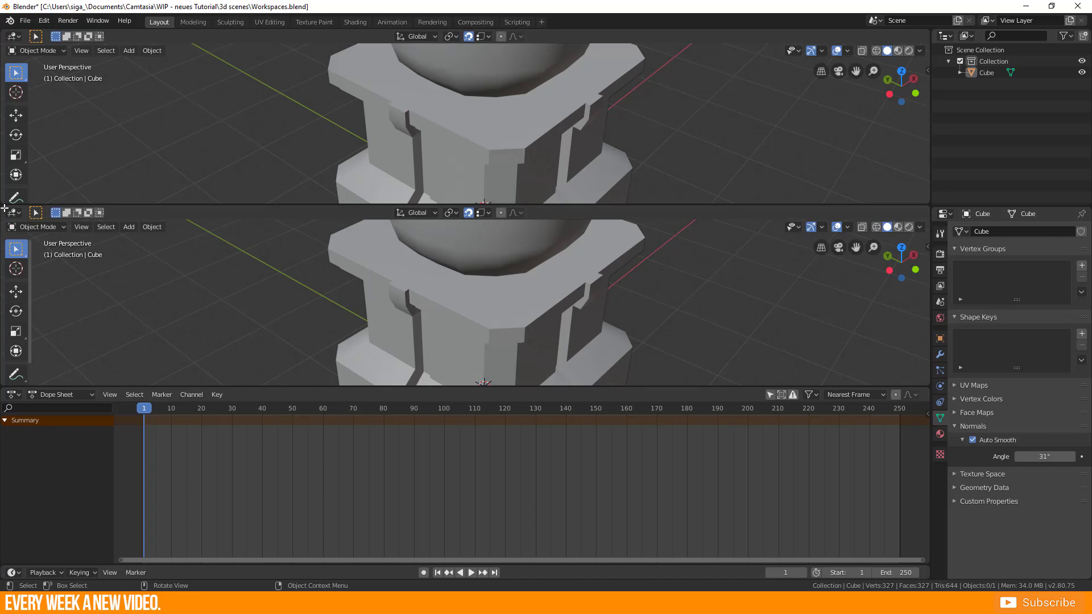
drag(4, 207, 15, 295)
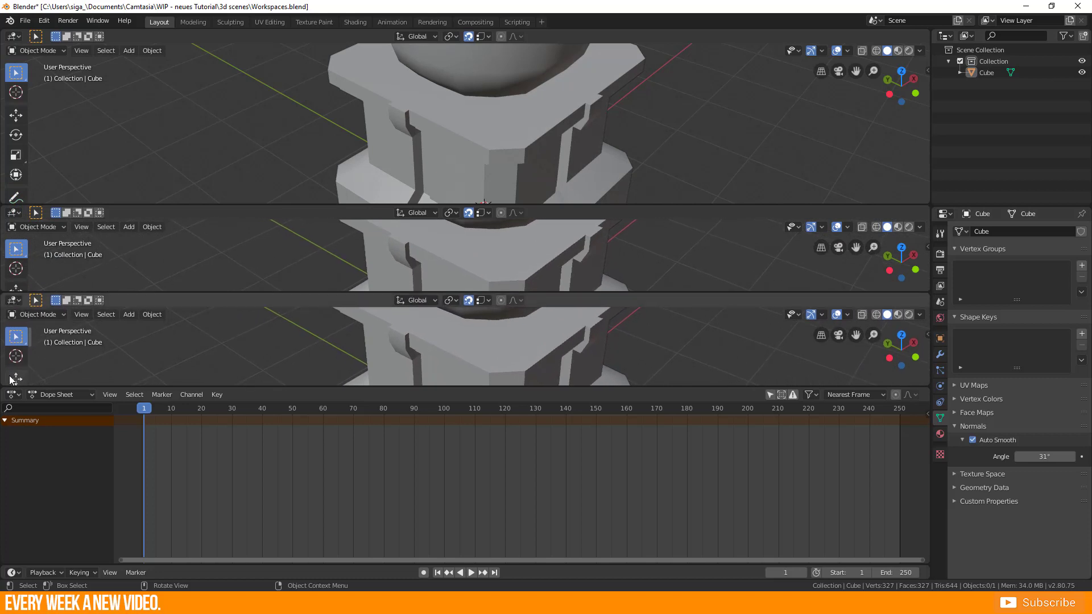
drag(5, 382, 343, 397)
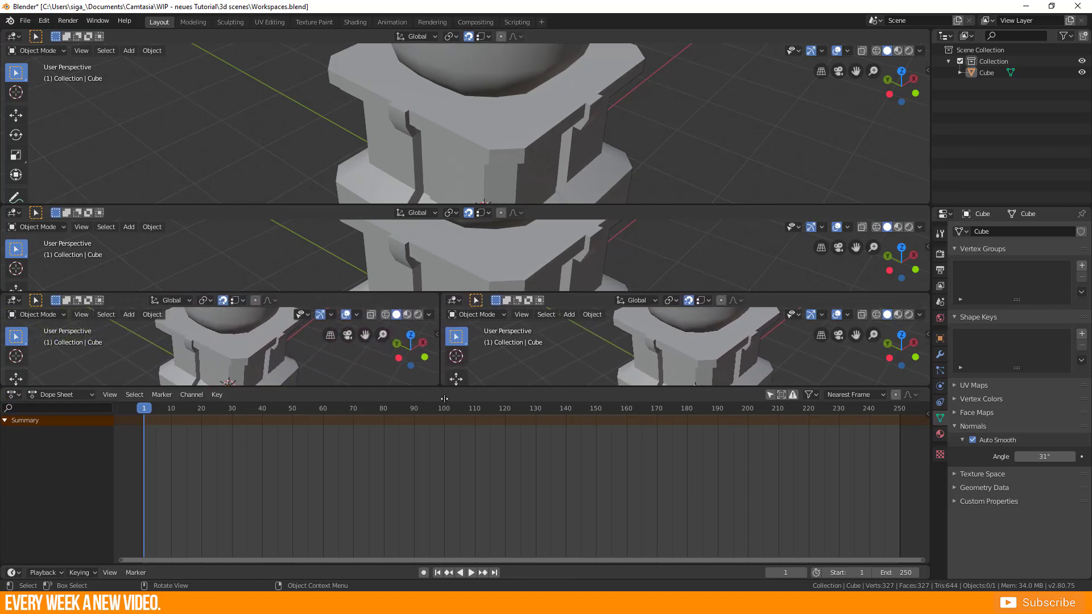
drag(342, 396, 471, 398)
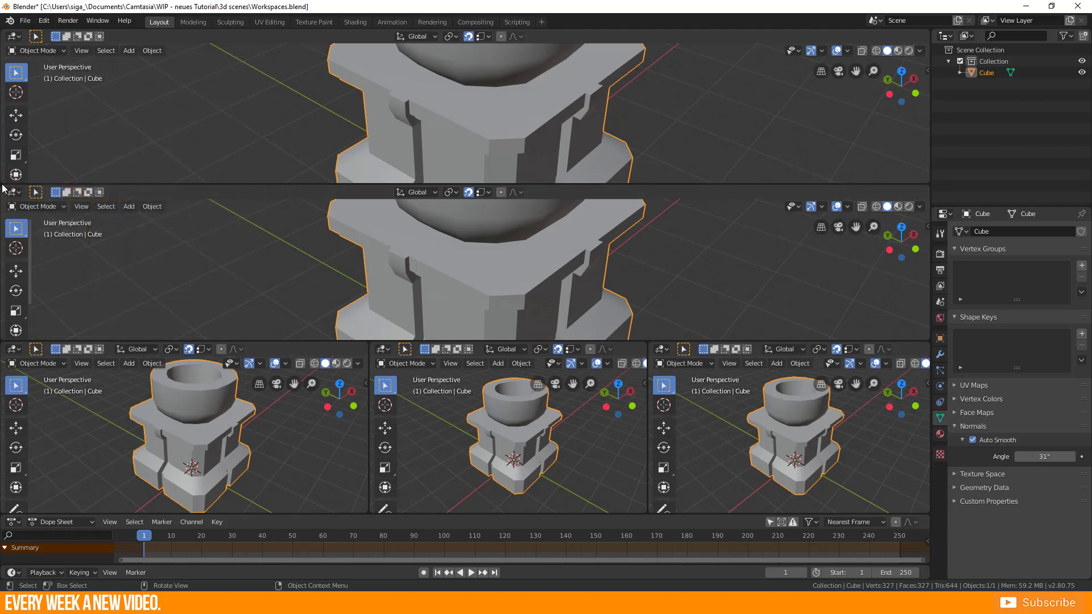
Join the top pair, then the bottom three views, then the upper and lower areas.
drag(3, 187, 3, 196)
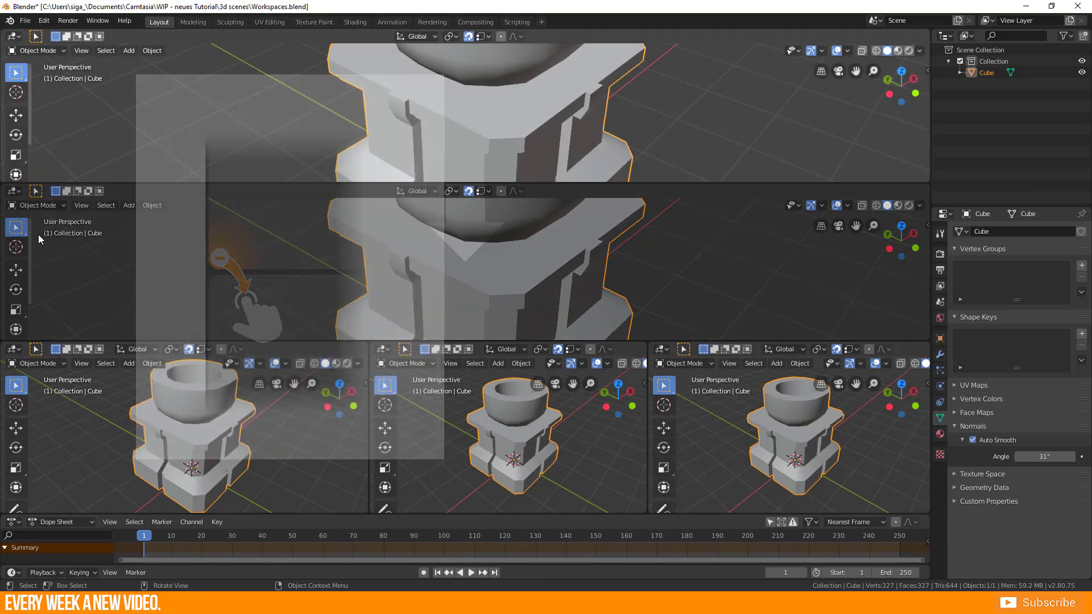
drag(7, 182, 56, 295)
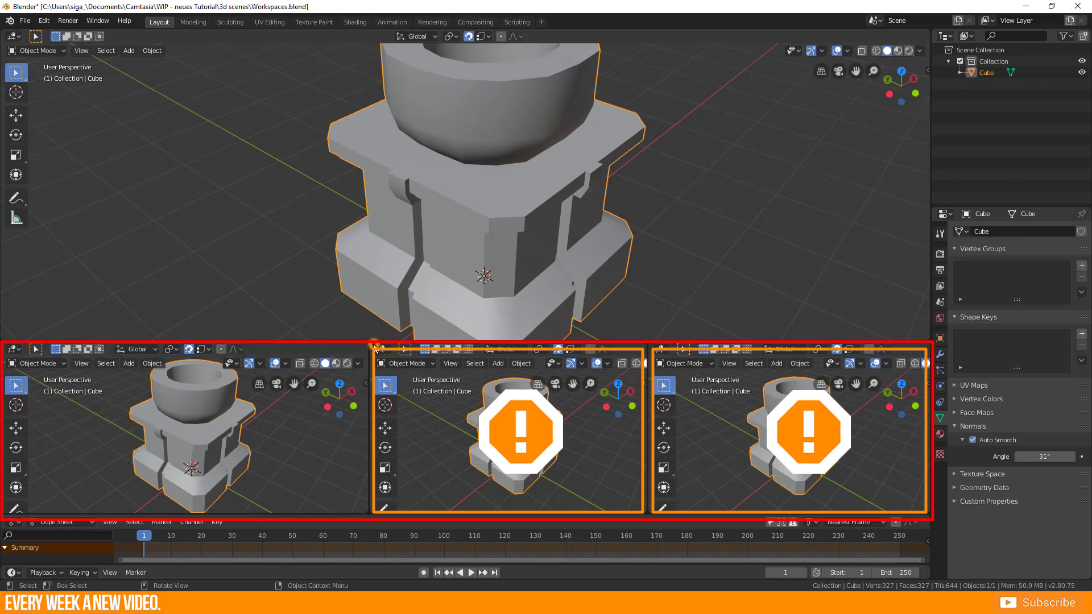
drag(373, 345, 256, 410)
drag(651, 346, 606, 355)
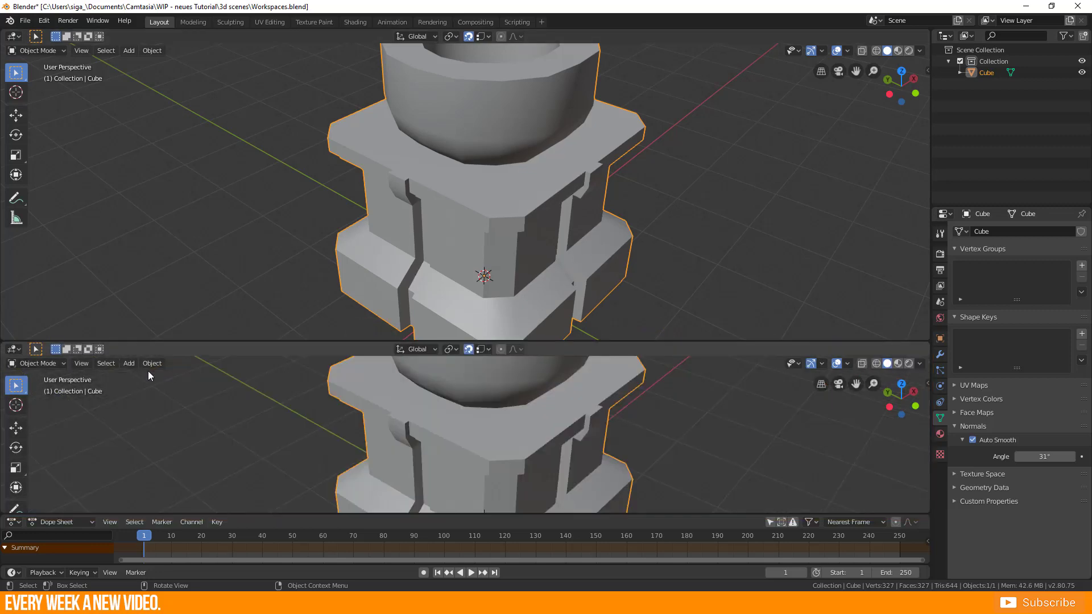
drag(3, 340, 39, 402)
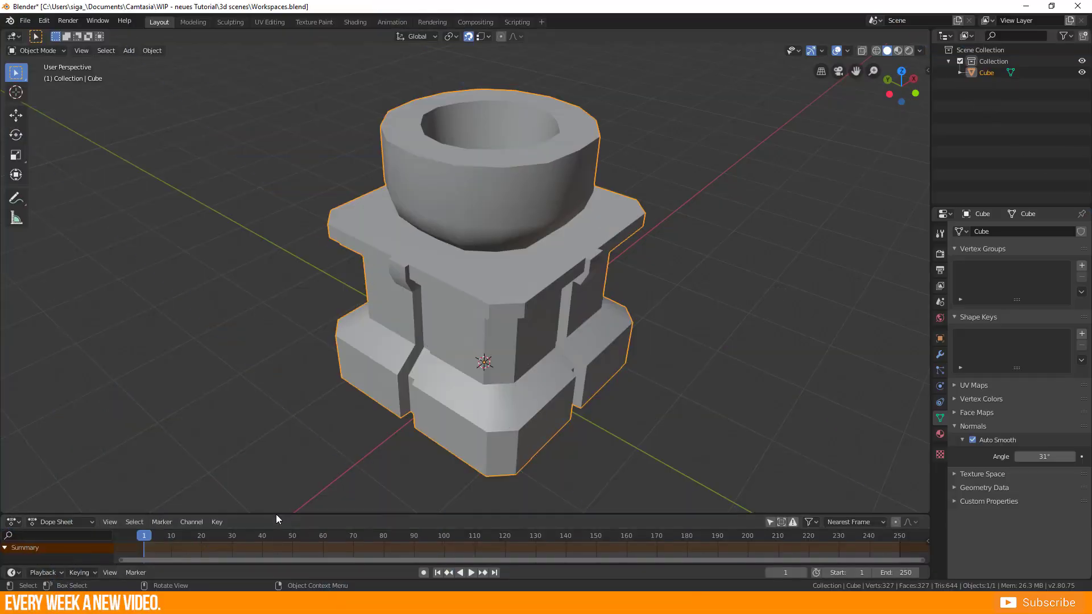
Raise the viewport–dope sheet border and the timeline header to enlarge the lower editor.
drag(287, 421, 295, 376)
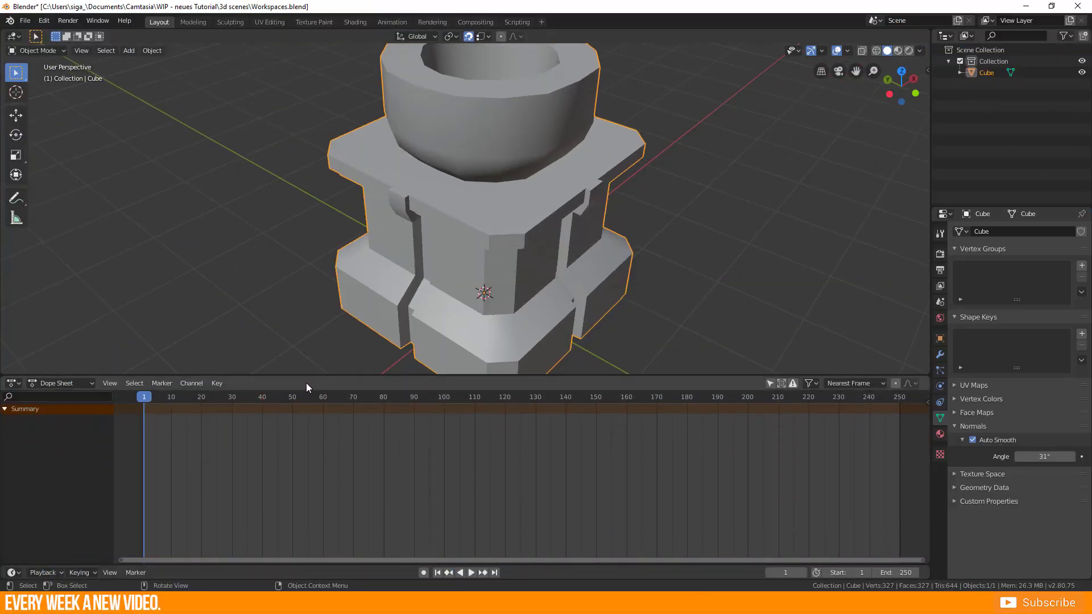
drag(313, 564, 311, 468)
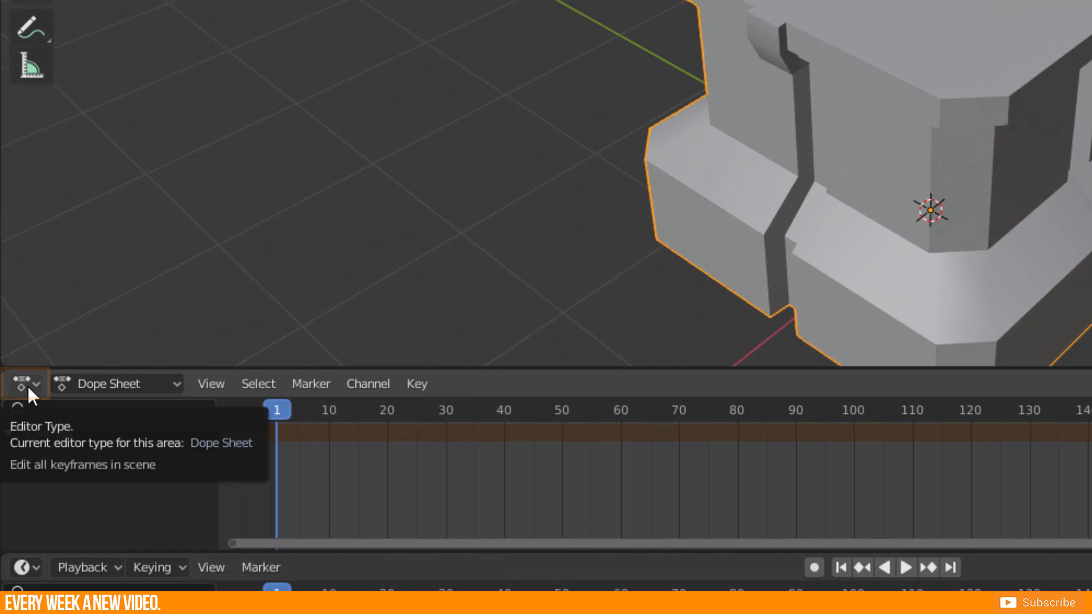
Review the editor types, then switch the dope sheet area to a 3D Viewport with Shift+F5.
click(28, 386)
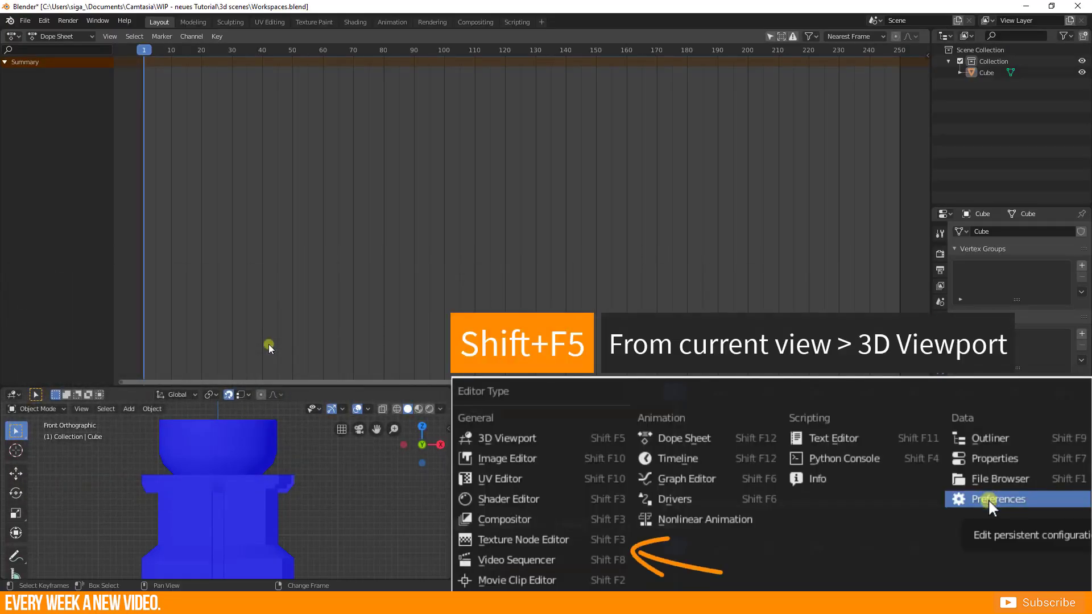
key(shift+F5)
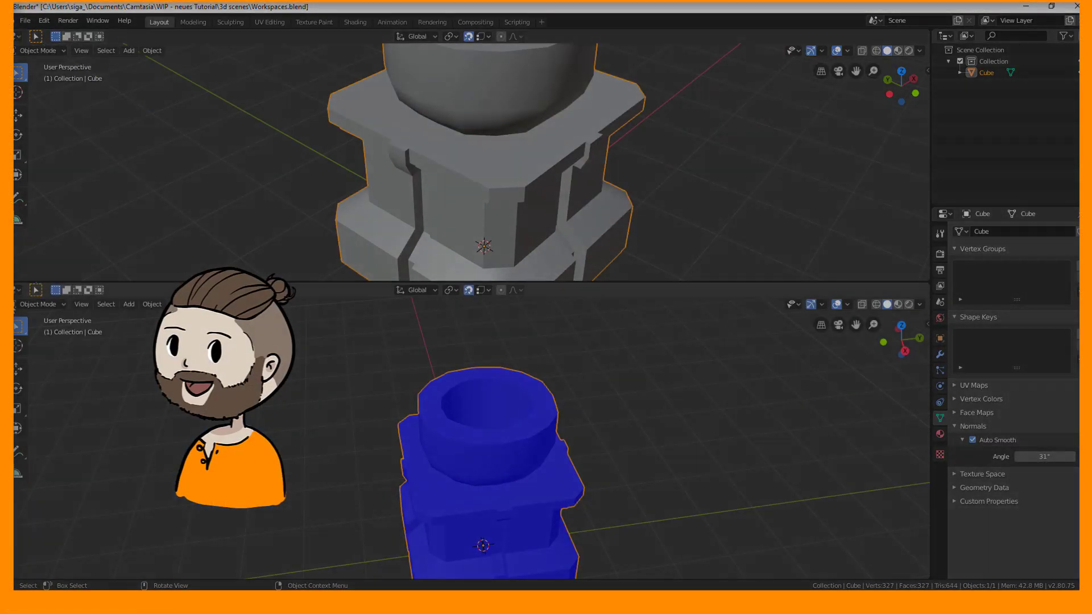
Give the lower views front and top orthographic angles, heighten the perspective view, and frame the pedestal.
key(KP_1)
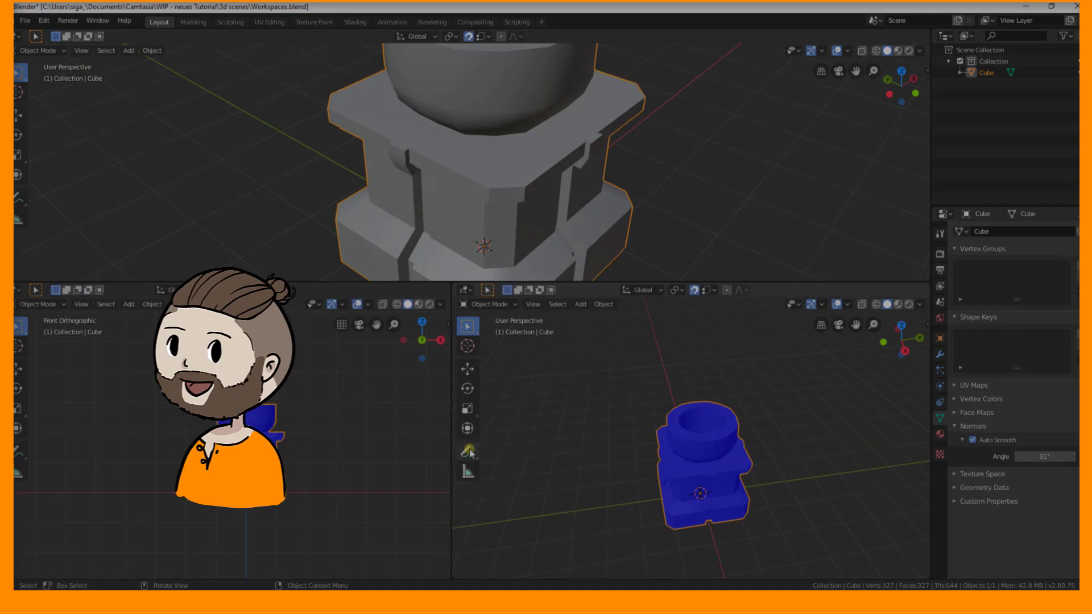
key(KP_3)
drag(356, 284, 355, 388)
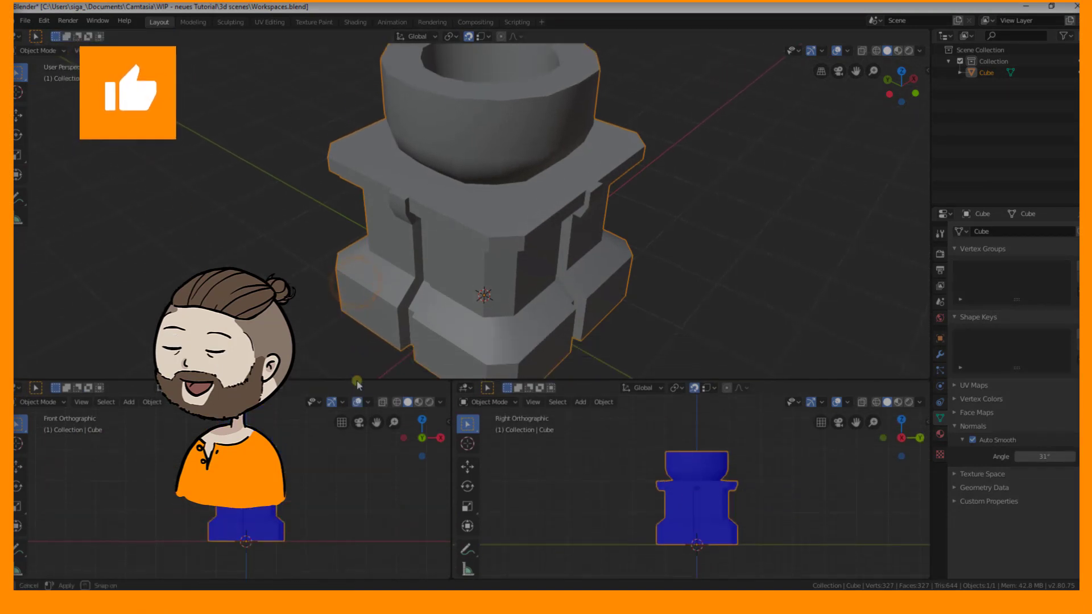
key(KP_7)
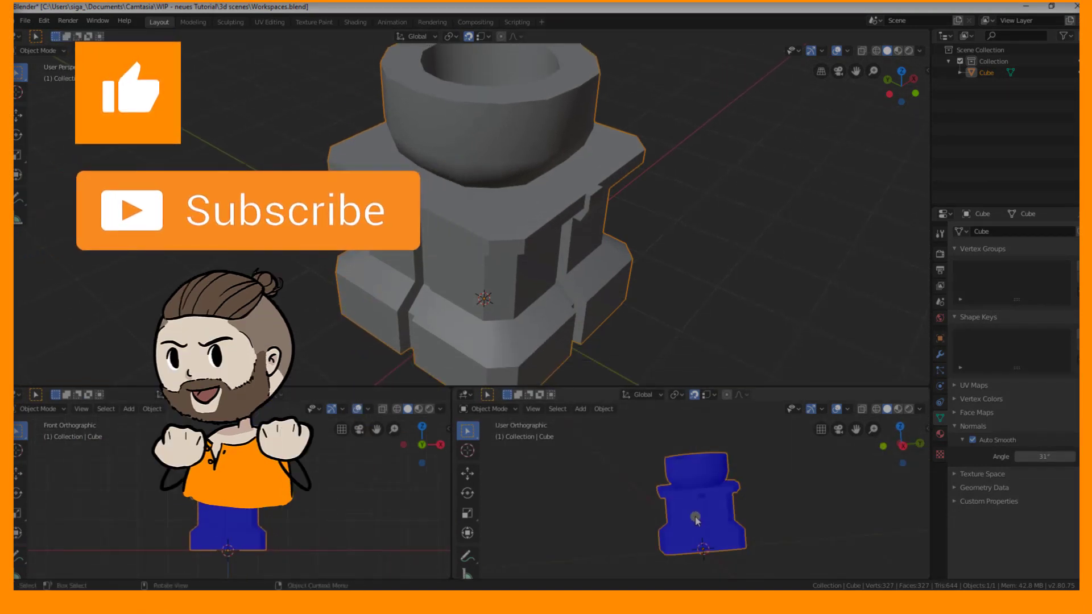
key(KP_Decimal)
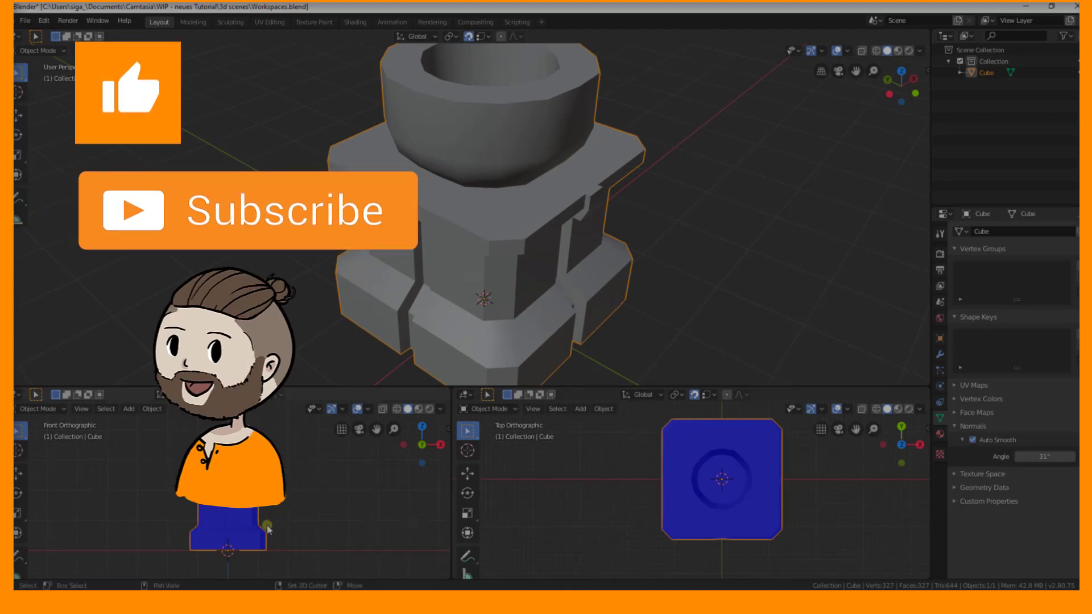